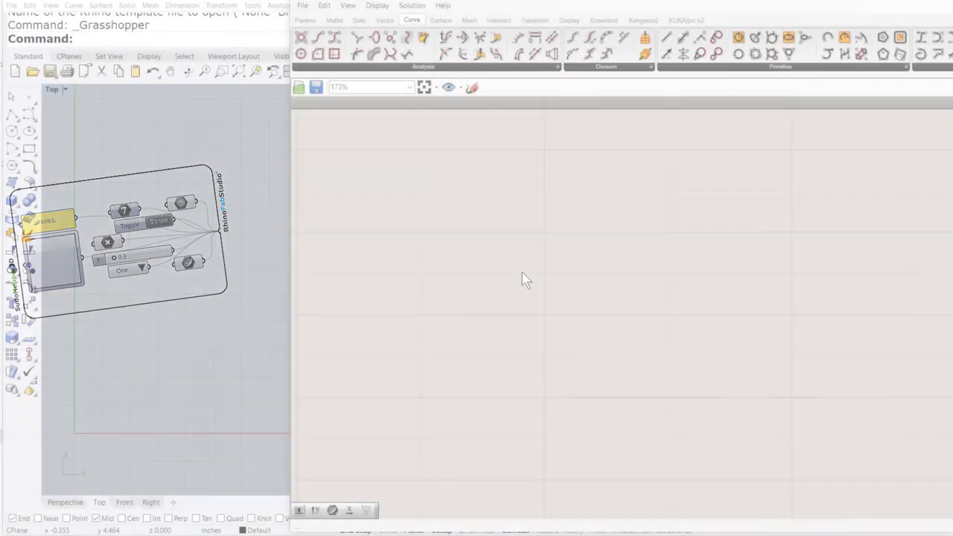
Place a Series component on the empty Grasshopper canvas
{"action": "left_click", "coordinate": [361, 20]}
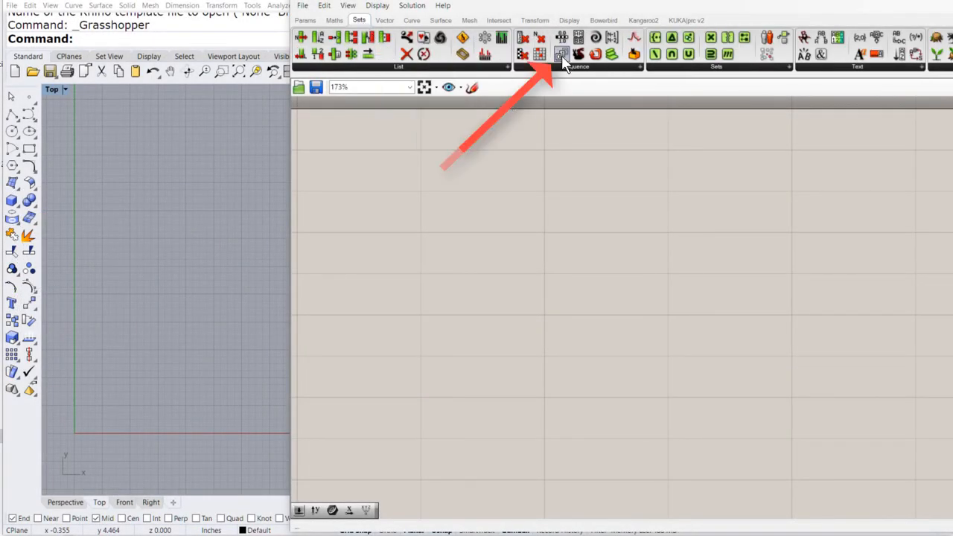
{"action": "left_click_drag", "start_coordinate": [562, 55], "coordinate": [640, 209]}
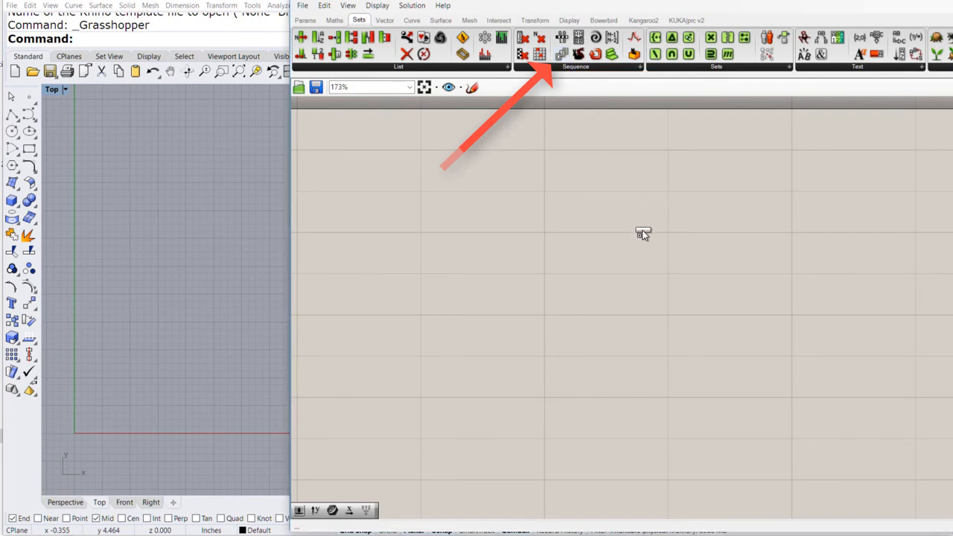
{"action": "left_click_drag", "start_coordinate": [645, 281], "coordinate": [654, 278]}
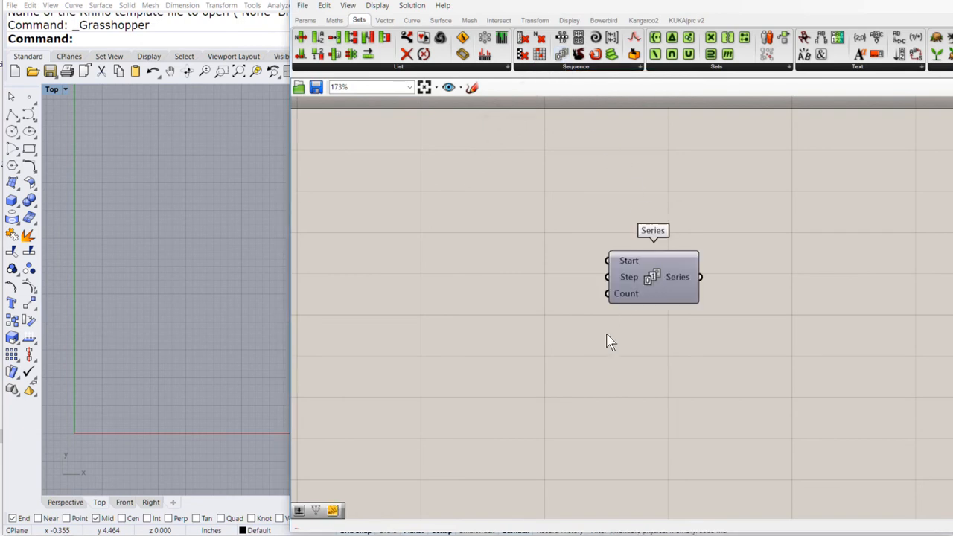
Add a number slider ranging from 0 to 10.0 for the Series Start input and a copy of it for the Step input
{"action": "double_click", "coordinate": [448, 262]}
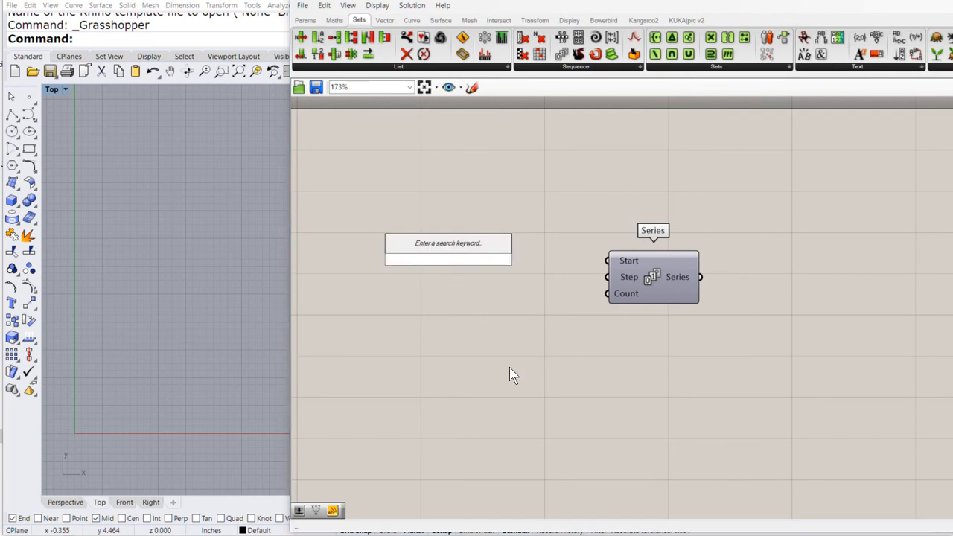
{"action": "type", "text": "0"}
{"action": "key", "text": "Return"}
{"action": "type", "text": "<"}
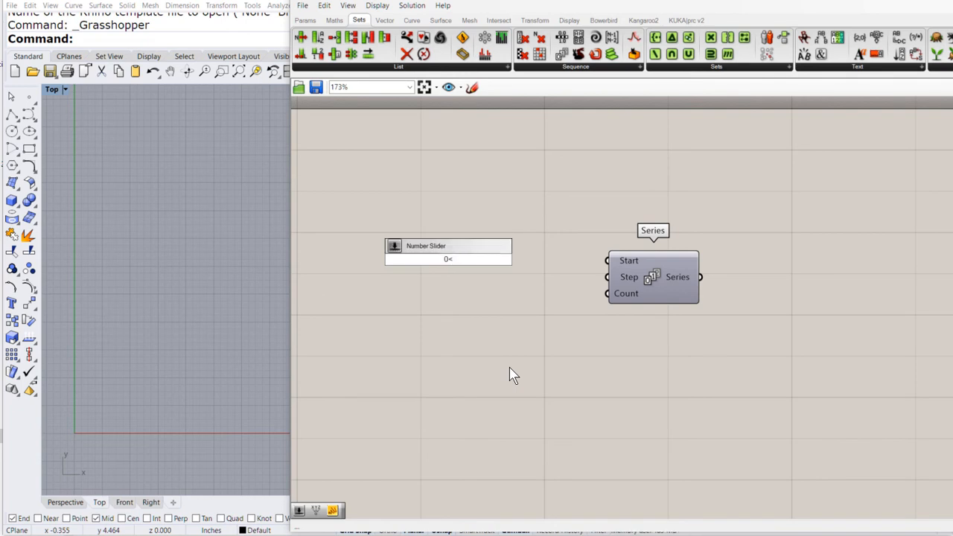
{"action": "type", "text": "10.0"}
{"action": "key", "text": "Return"}
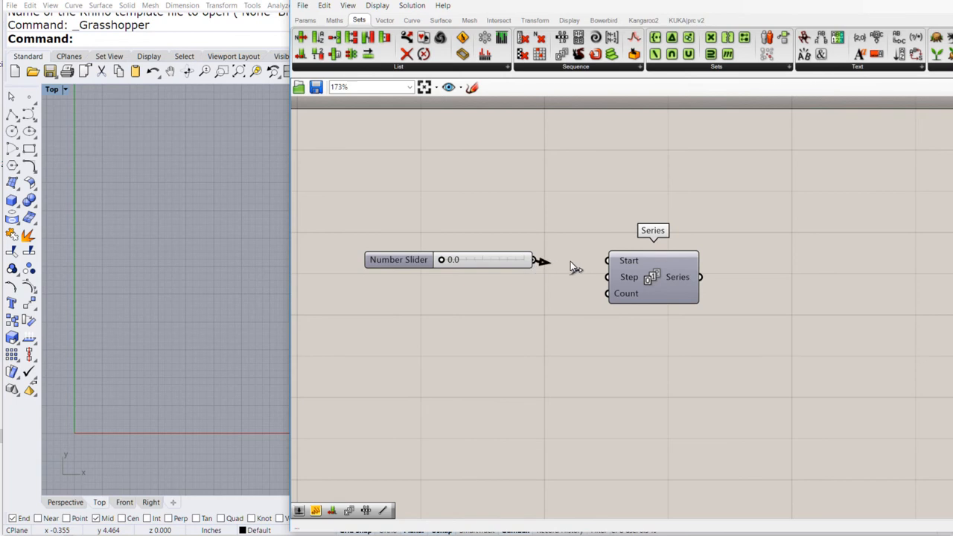
{"action": "left_click", "coordinate": [483, 268]}
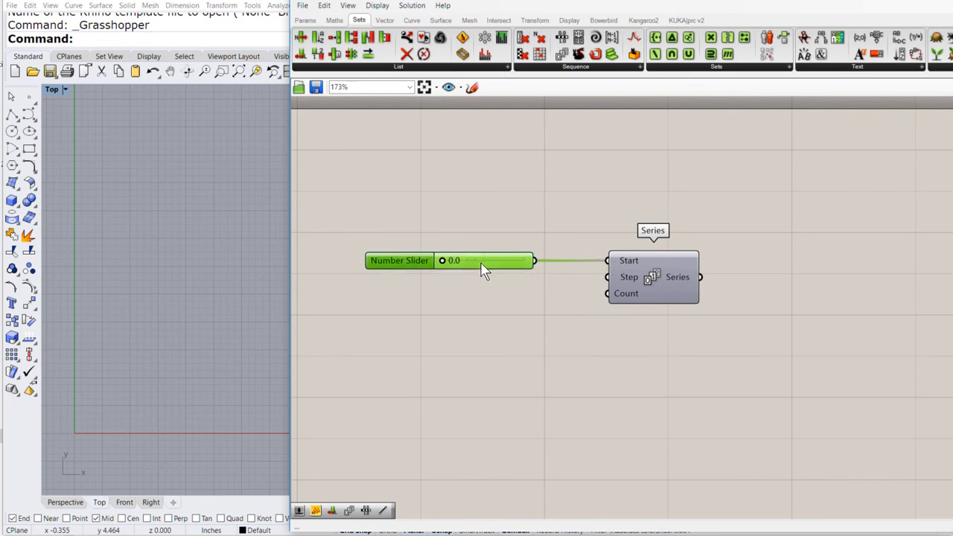
{"action": "left_click_drag", "start_coordinate": [483, 269], "coordinate": [608, 277], "text": "alt"}
Add a number slider set to 9 and wire it to the Series Count input
{"action": "double_click", "coordinate": [455, 343]}
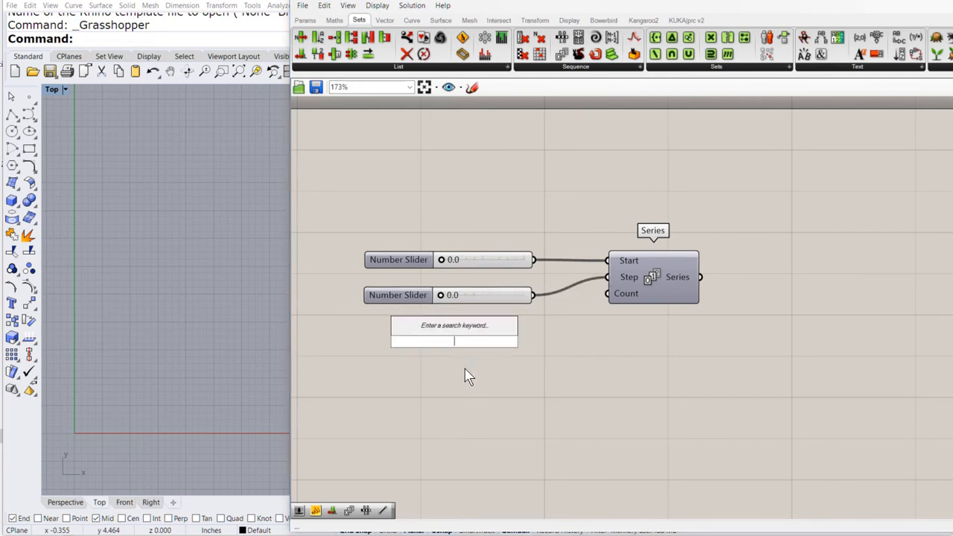
{"action": "type", "text": "9"}
{"action": "key", "text": "Return"}
{"action": "left_click_drag", "start_coordinate": [477, 347], "coordinate": [468, 337]}
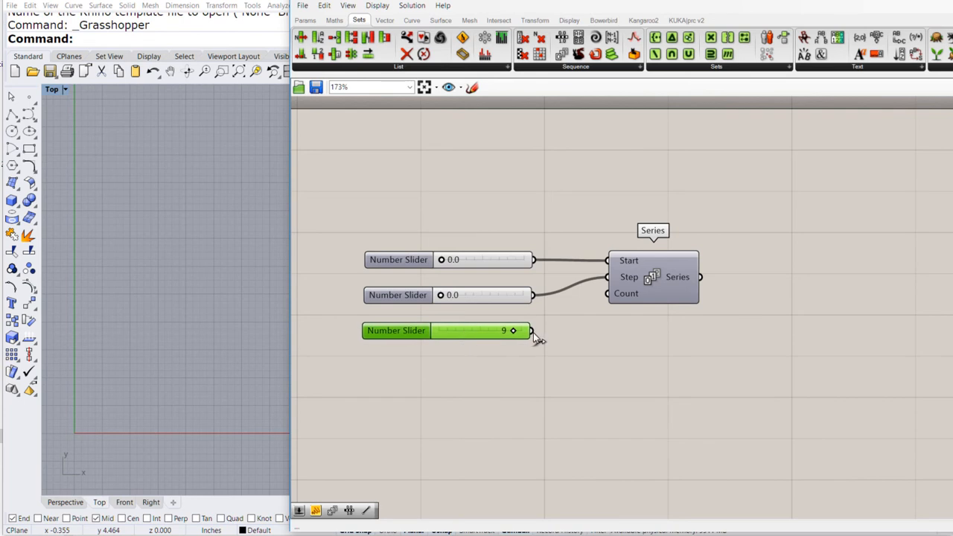
{"action": "left_click_drag", "start_coordinate": [600, 301], "coordinate": [601, 303]}
{"action": "right_click_drag", "start_coordinate": [584, 373], "coordinate": [549, 285]}
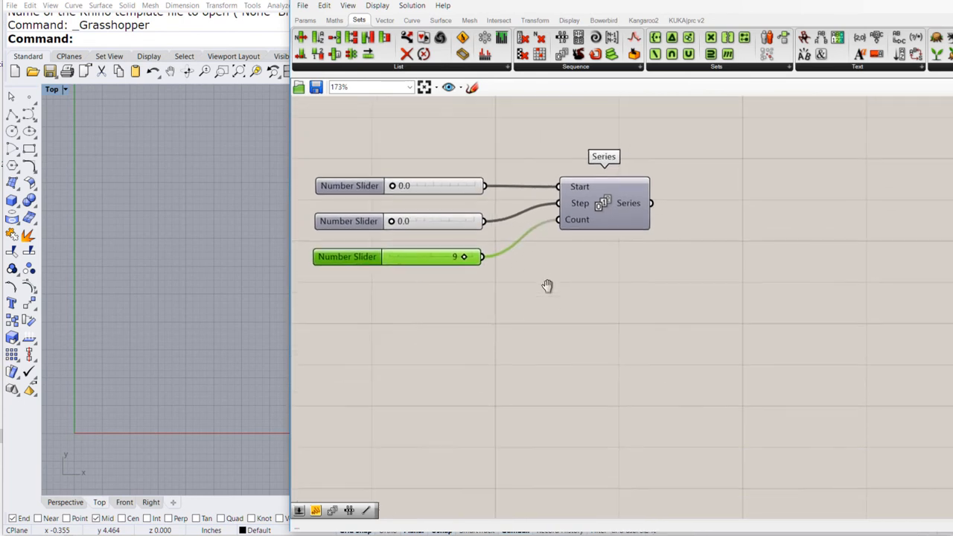
Add a Panel, wire the Series output into it, and make it tall enough to list every value
{"action": "left_click", "coordinate": [309, 22]}
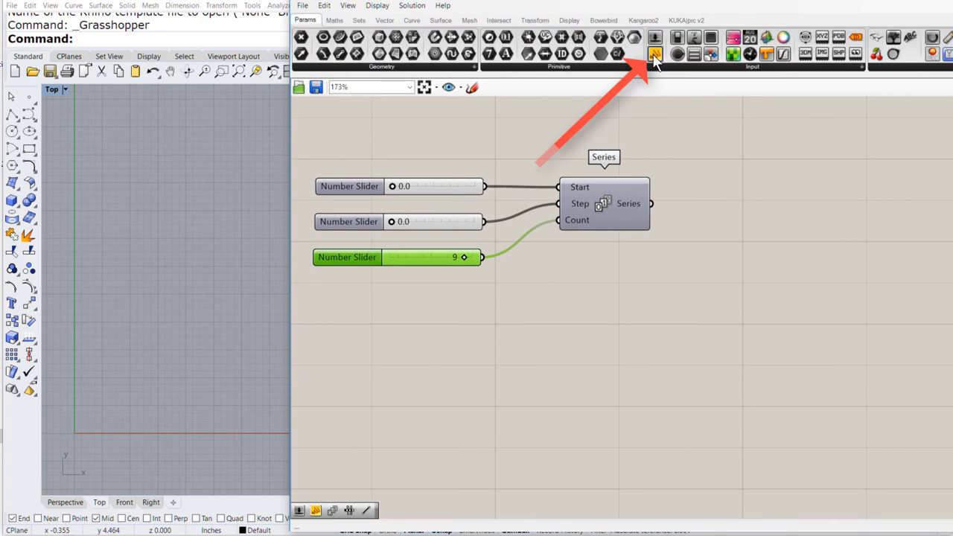
{"action": "left_click_drag", "start_coordinate": [654, 58], "coordinate": [779, 184]}
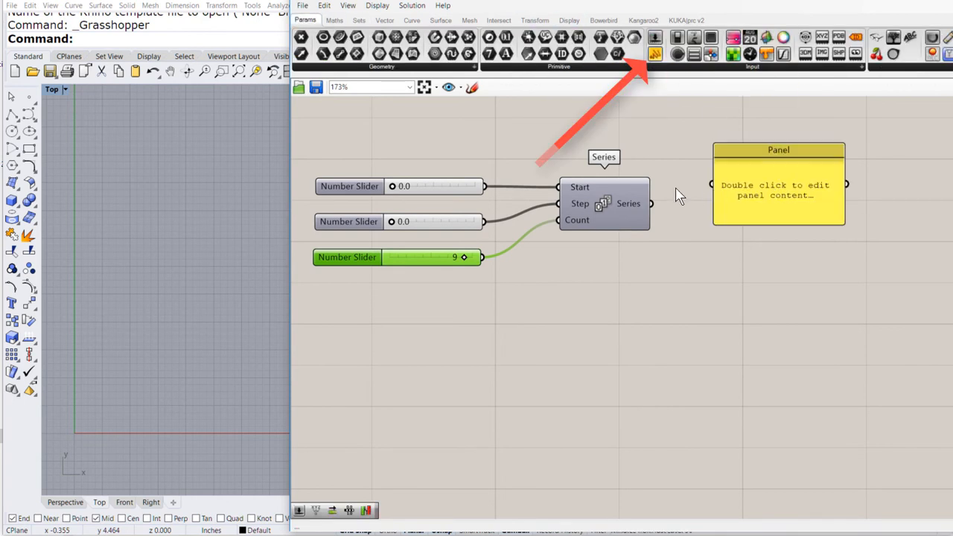
{"action": "left_click_drag", "start_coordinate": [652, 203], "coordinate": [712, 184]}
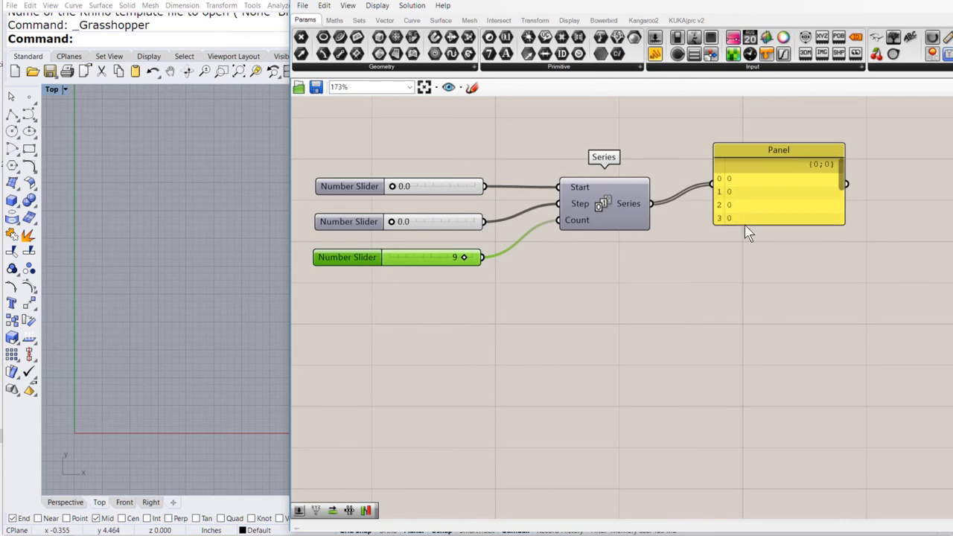
{"action": "left_click_drag", "start_coordinate": [742, 225], "coordinate": [741, 326]}
Enlarge the panel's font and narrow the panel to fit its values
{"action": "right_click", "coordinate": [752, 257]}
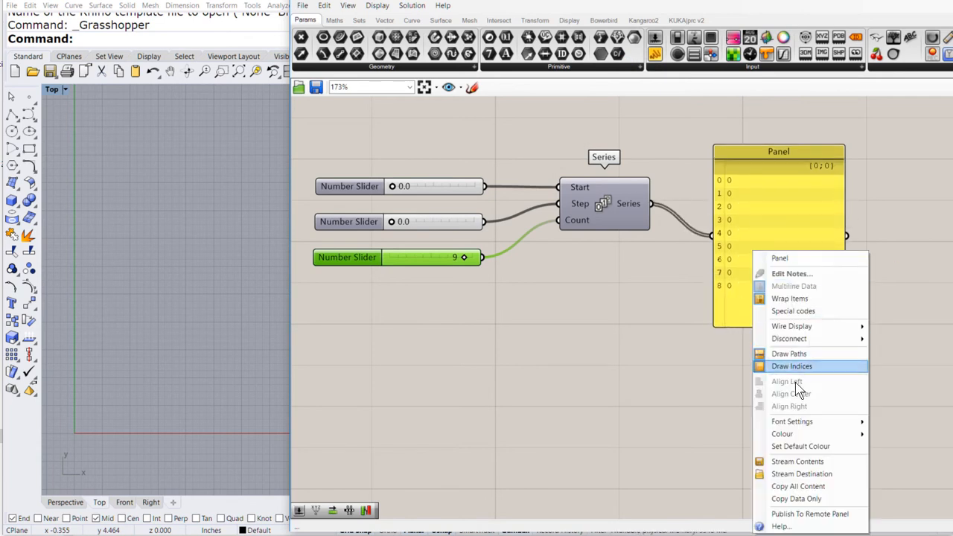
{"action": "mouse_move", "coordinate": [783, 423]}
{"action": "left_click", "coordinate": [910, 471]}
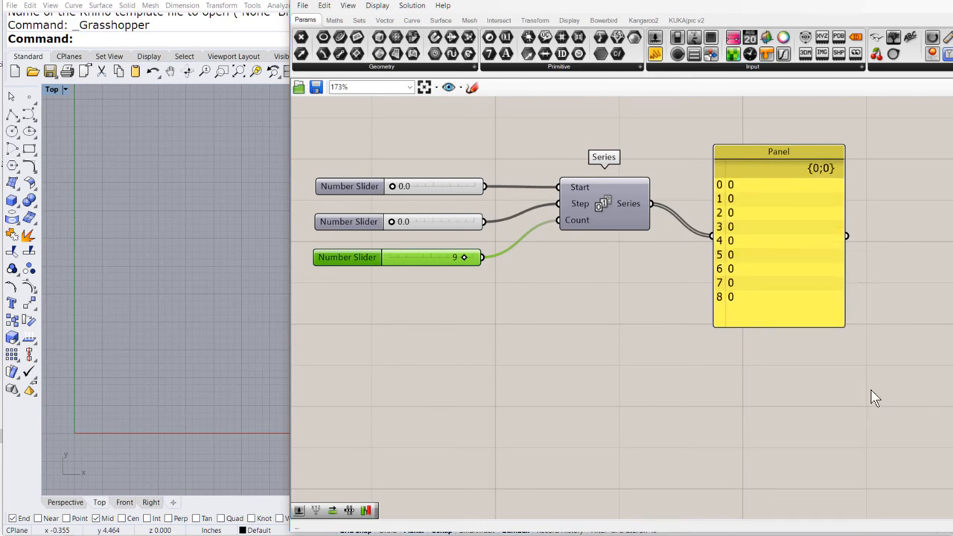
{"action": "left_click_drag", "start_coordinate": [841, 295], "coordinate": [763, 290]}
Set the Step slider to 1.0 and move the panel close beside the Series component
{"action": "left_click_drag", "start_coordinate": [391, 226], "coordinate": [399, 226]}
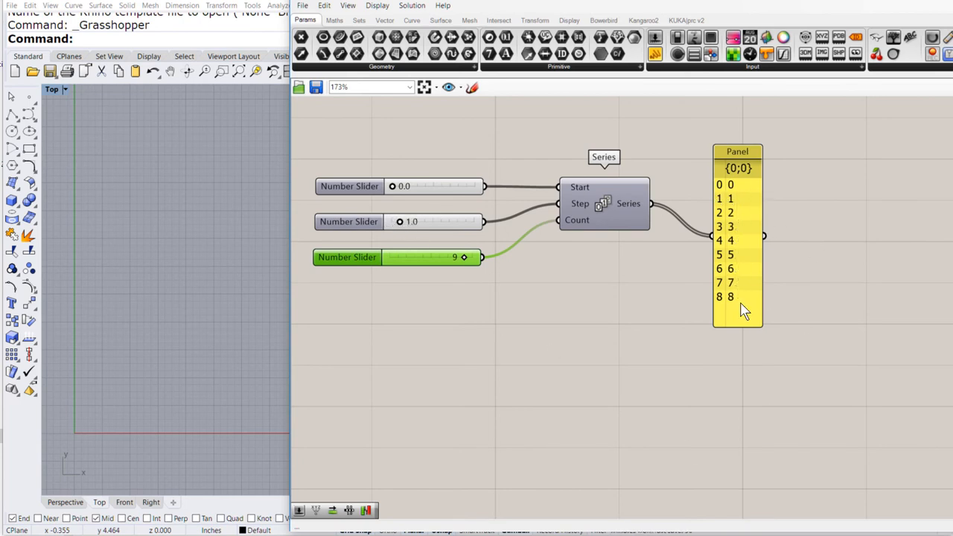
{"action": "left_click_drag", "start_coordinate": [745, 268], "coordinate": [707, 237]}
Add a Construct Point component and wire the panel's values into its Y coordinate, keeping the Step slider at 1.0
{"action": "left_click", "coordinate": [384, 20]}
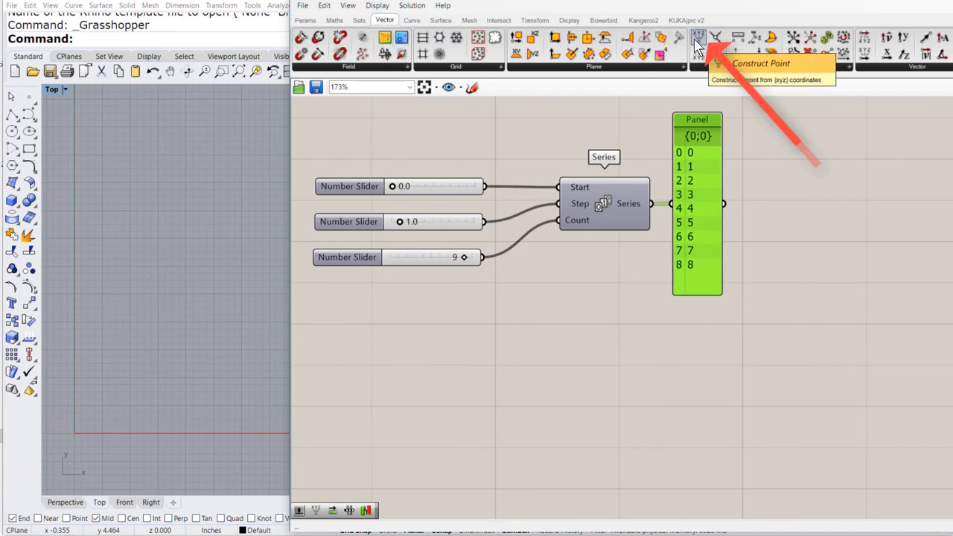
{"action": "left_click_drag", "start_coordinate": [696, 43], "coordinate": [816, 146]}
{"action": "left_click_drag", "start_coordinate": [844, 202], "coordinate": [844, 202]}
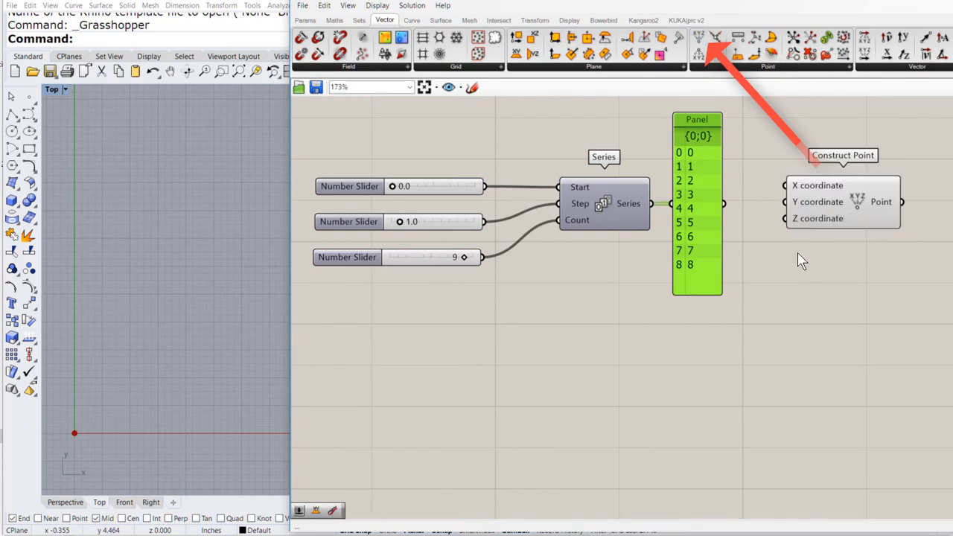
{"action": "left_click_drag", "start_coordinate": [729, 207], "coordinate": [786, 202]}
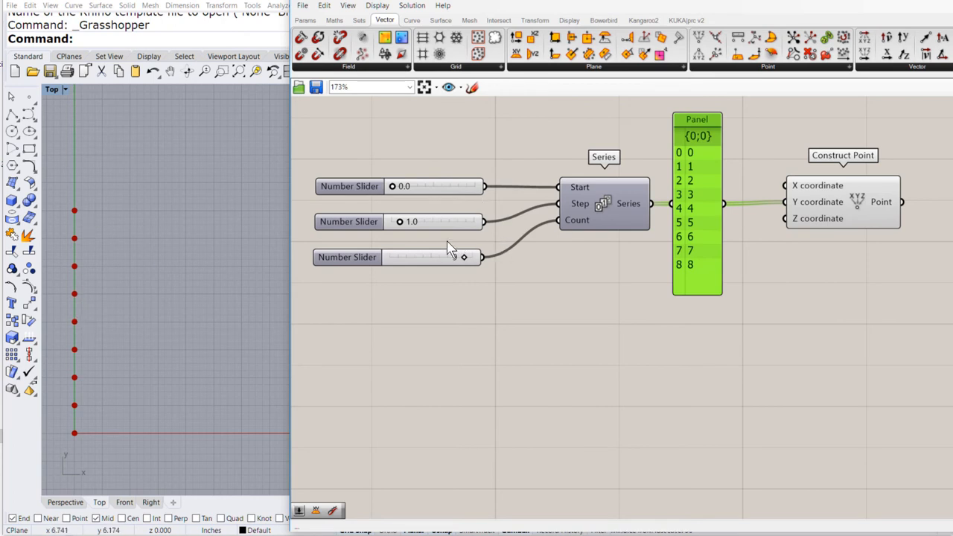
{"action": "left_click_drag", "start_coordinate": [402, 227], "coordinate": [401, 227]}
Duplicate the three sliders, the Series component and the panel below the originals
{"action": "left_click_drag", "start_coordinate": [693, 323], "coordinate": [425, 170]}
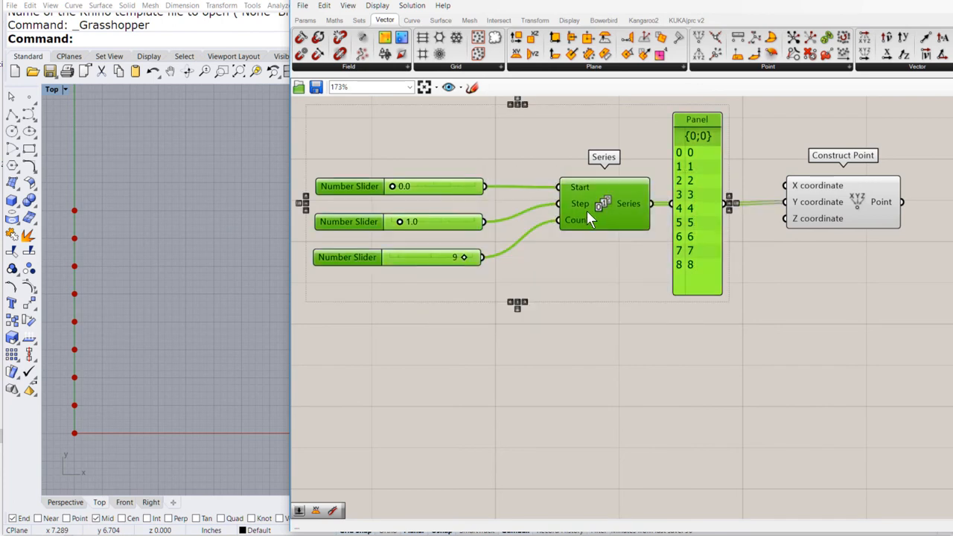
{"action": "left_click_drag", "start_coordinate": [587, 210], "coordinate": [590, 409]}
{"action": "left_click", "coordinate": [776, 351]}
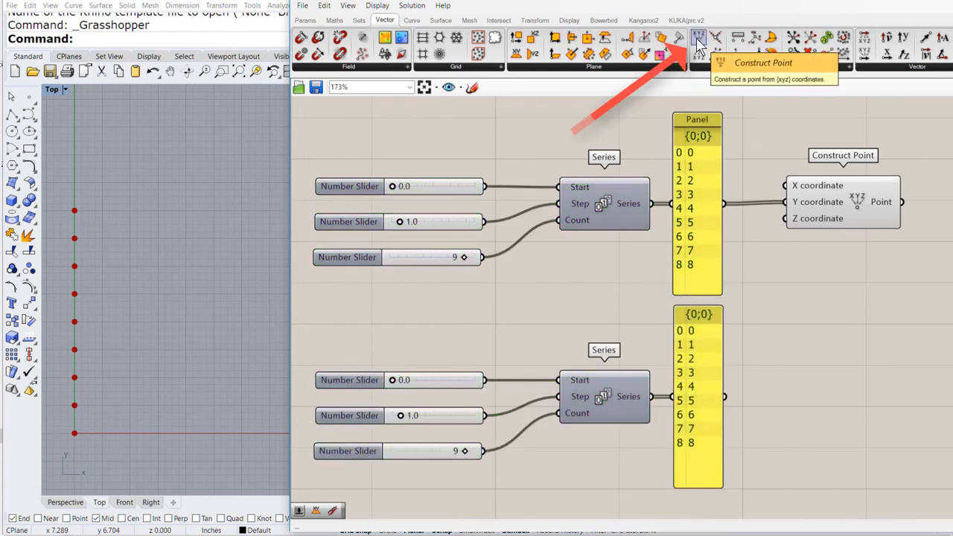
Add a second Construct Point, wiring the upper panel to its Y coordinate and the lower panel to its X coordinate
{"action": "left_click_drag", "start_coordinate": [698, 41], "coordinate": [878, 367]}
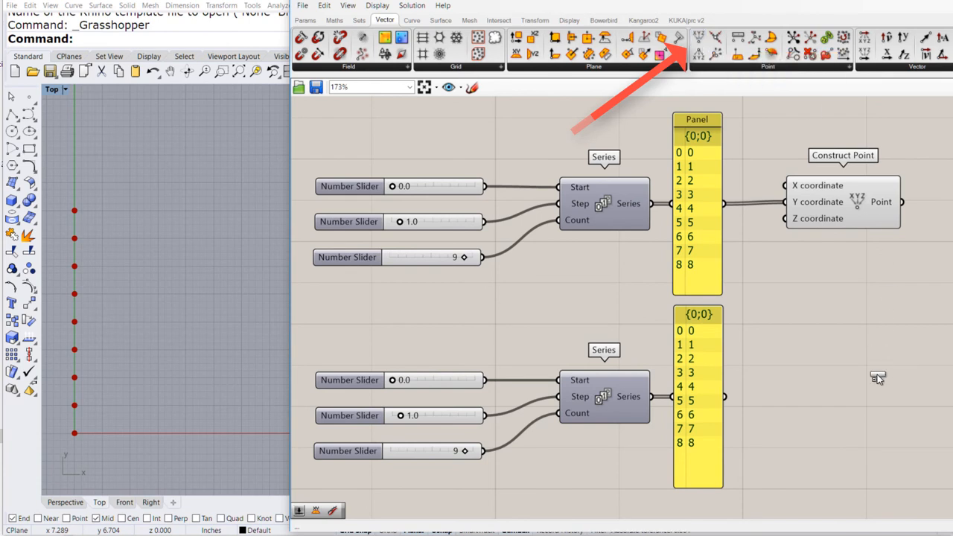
{"action": "left_click_drag", "start_coordinate": [850, 399], "coordinate": [833, 402]}
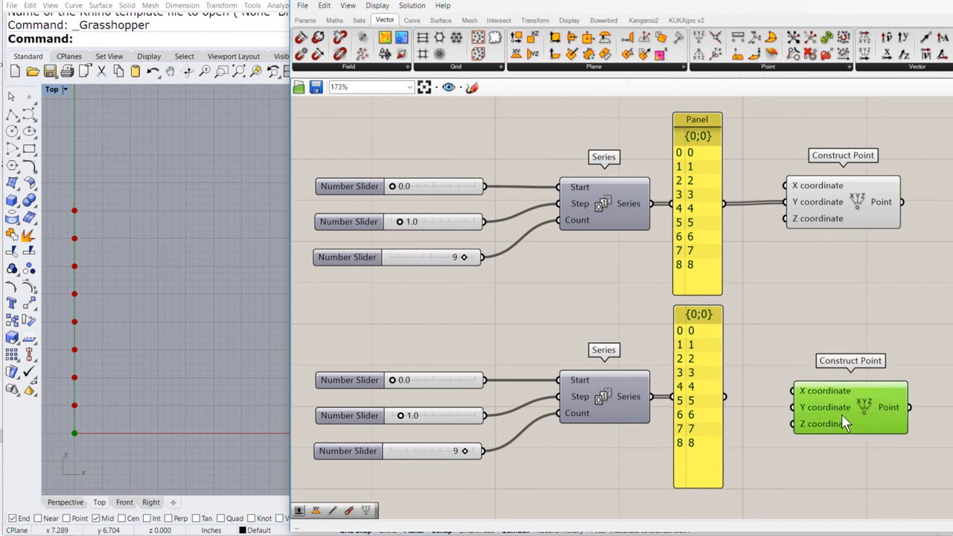
{"action": "left_click", "coordinate": [818, 334]}
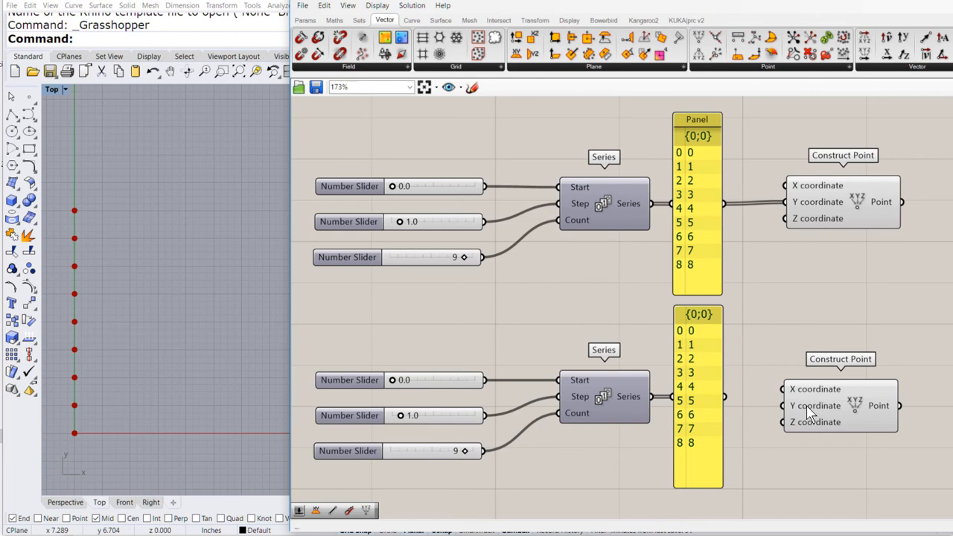
{"action": "left_click", "coordinate": [807, 406]}
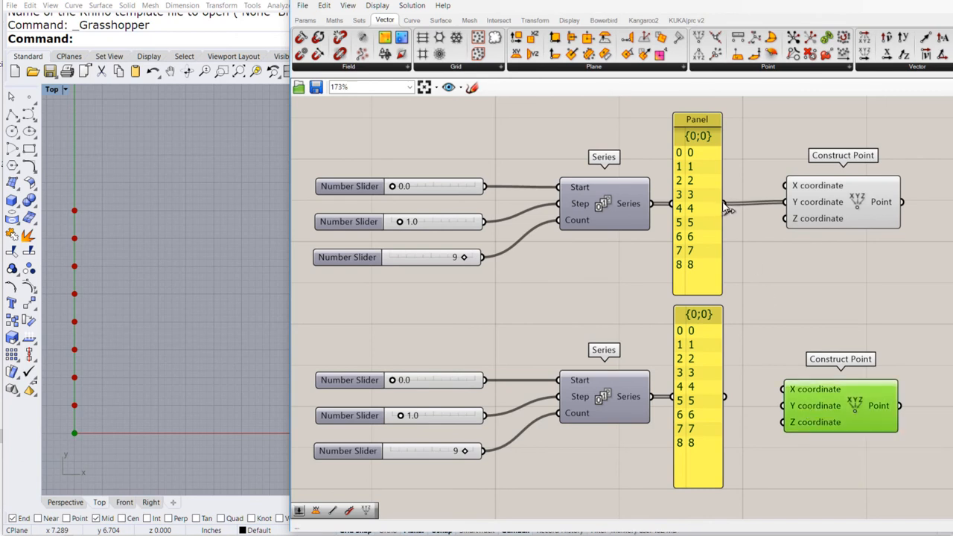
{"action": "left_click_drag", "start_coordinate": [734, 218], "coordinate": [778, 410]}
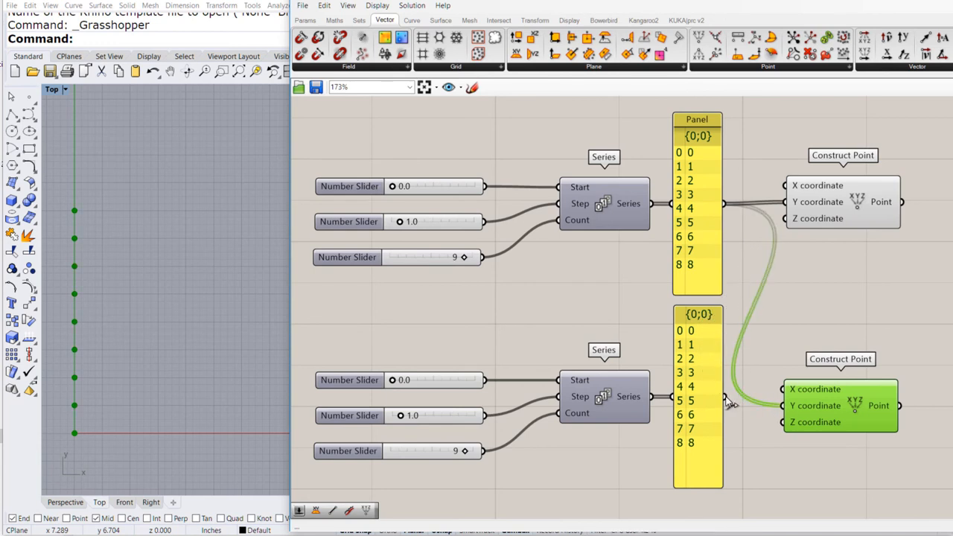
{"action": "left_click_drag", "start_coordinate": [738, 396], "coordinate": [783, 389]}
Set the lower Series' Start slider to 2.9 and its Step slider to 0.6
{"action": "left_click_drag", "start_coordinate": [396, 382], "coordinate": [420, 381]}
{"action": "left_click_drag", "start_coordinate": [402, 419], "coordinate": [399, 419]}
{"action": "left_click", "coordinate": [588, 447]}
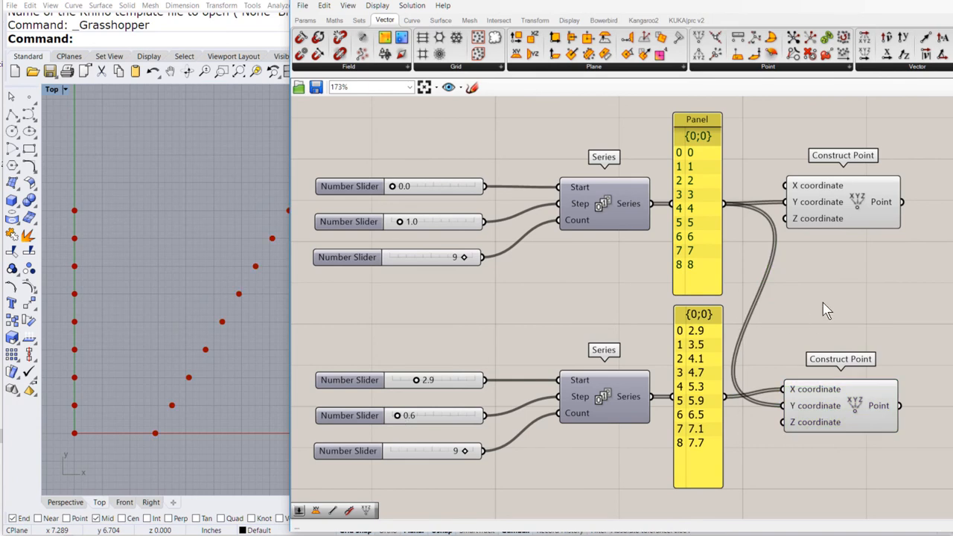
Add a Line component with the upper points as Start Point and the lower points as End Point
{"action": "left_click", "coordinate": [414, 22]}
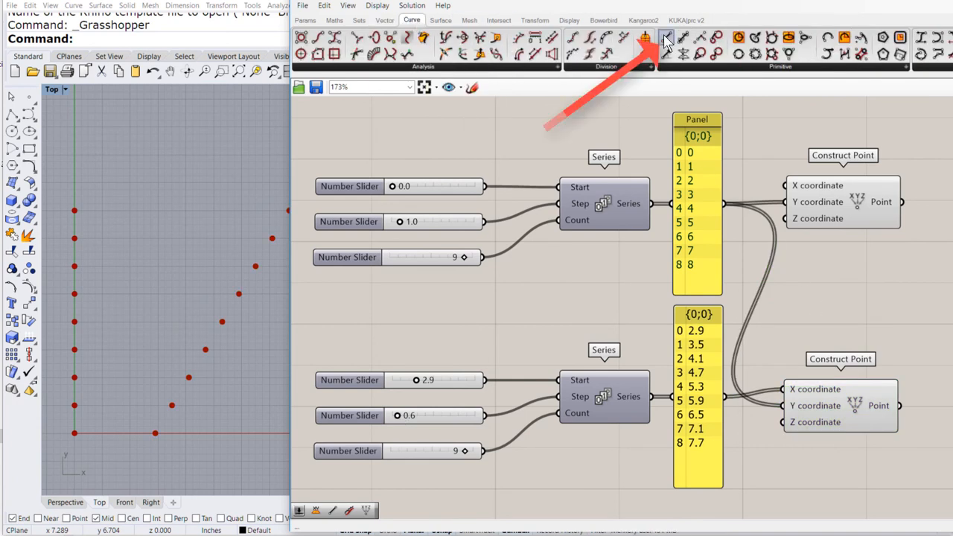
{"action": "left_click_drag", "start_coordinate": [665, 41], "coordinate": [946, 318]}
{"action": "left_click_drag", "start_coordinate": [902, 202], "coordinate": [897, 312]}
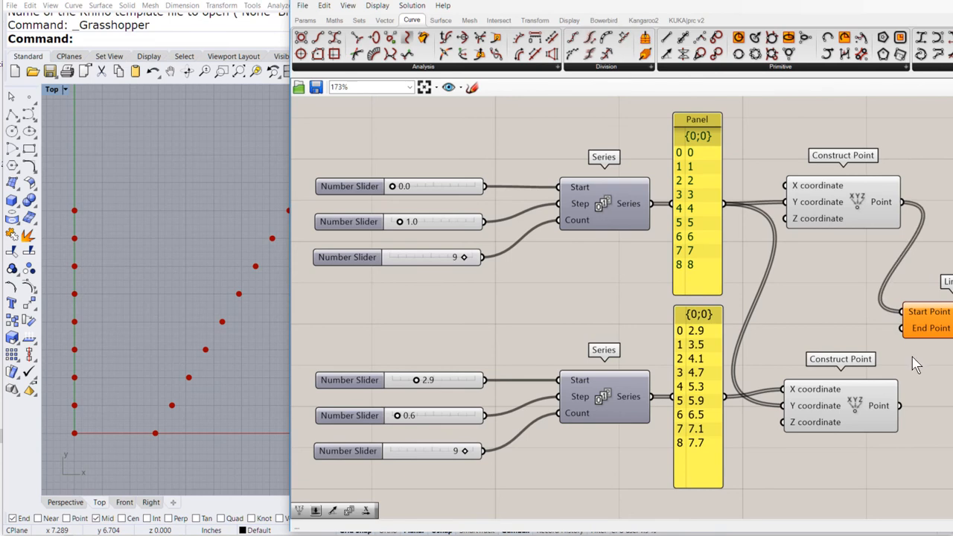
{"action": "left_click_drag", "start_coordinate": [901, 409], "coordinate": [902, 346]}
{"action": "right_click_drag", "start_coordinate": [932, 369], "coordinate": [918, 369]}
Set the lower Series' Step slider to 0.3 and adjust its Start slider to vary the line lengths
{"action": "left_click_drag", "start_coordinate": [384, 415], "coordinate": [382, 418]}
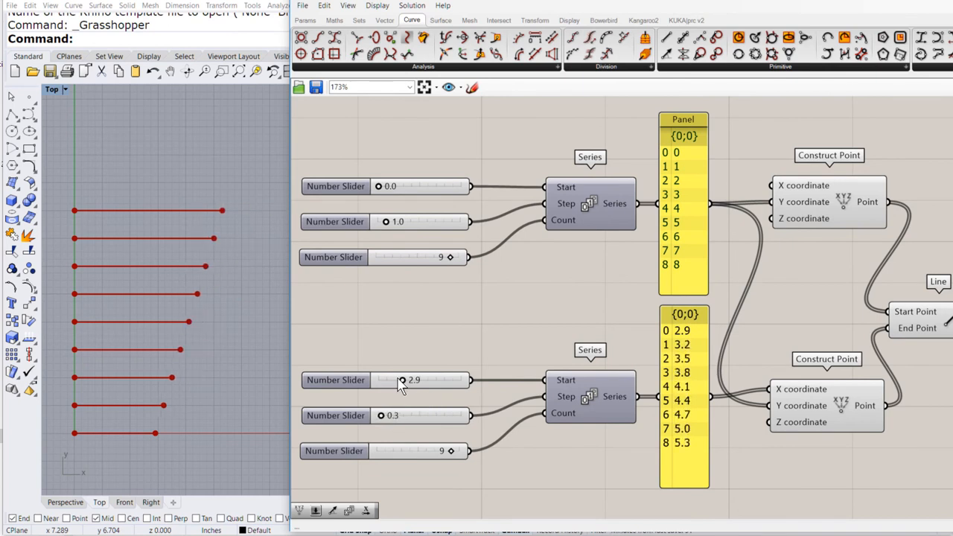
{"action": "mouse_move", "coordinate": [402, 381]}
{"action": "left_mouse_down"}
{"action": "mouse_move", "coordinate": [385, 381]}
{"action": "mouse_move", "coordinate": [402, 382]}
{"action": "left_mouse_up"}
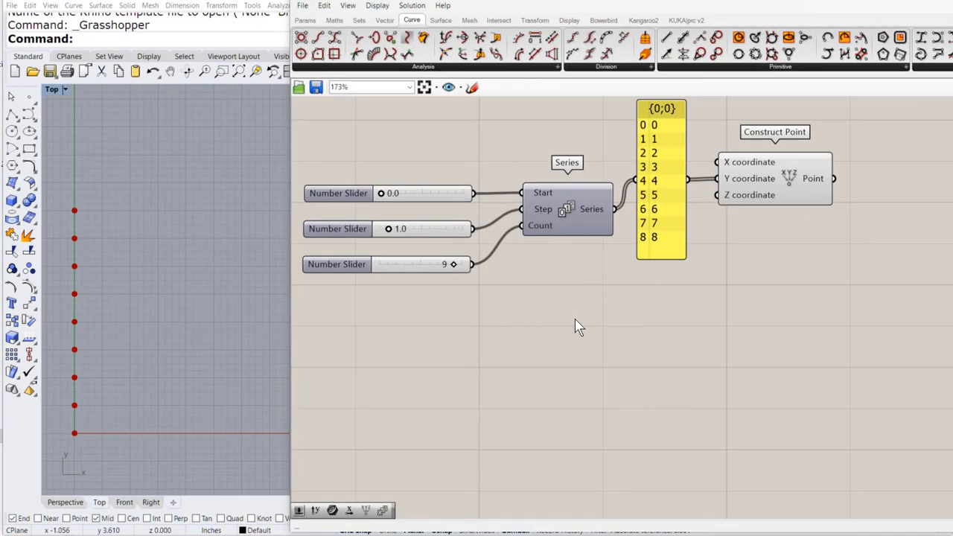
Duplicate the Series component and its three number sliders below the originals
{"action": "left_click_drag", "start_coordinate": [574, 319], "coordinate": [437, 186]}
{"action": "left_click_drag", "start_coordinate": [566, 213], "coordinate": [567, 366]}
Wire the original Count slider into the copied Series as well and delete the redundant copied Count slider
{"action": "left_click_drag", "start_coordinate": [438, 267], "coordinate": [516, 379]}
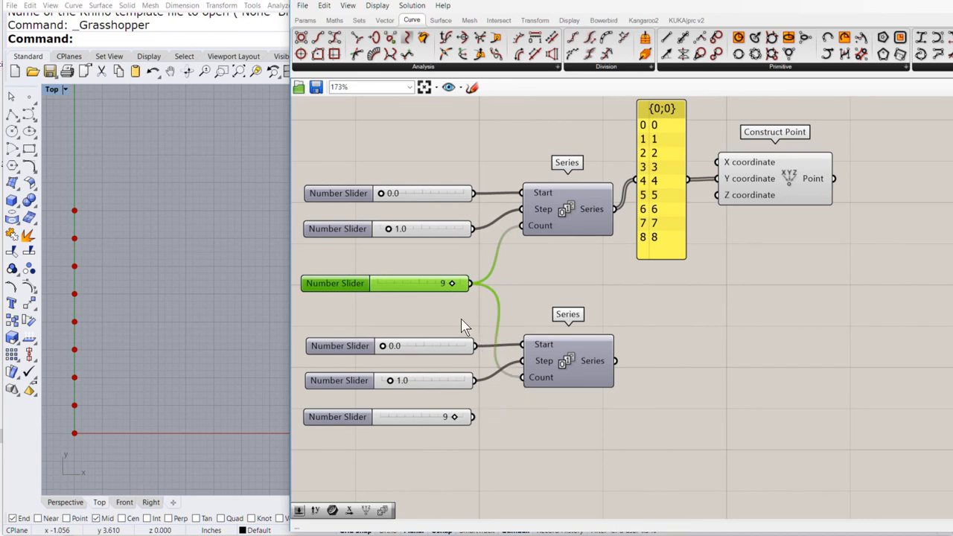
{"action": "left_click_drag", "start_coordinate": [478, 436], "coordinate": [415, 421]}
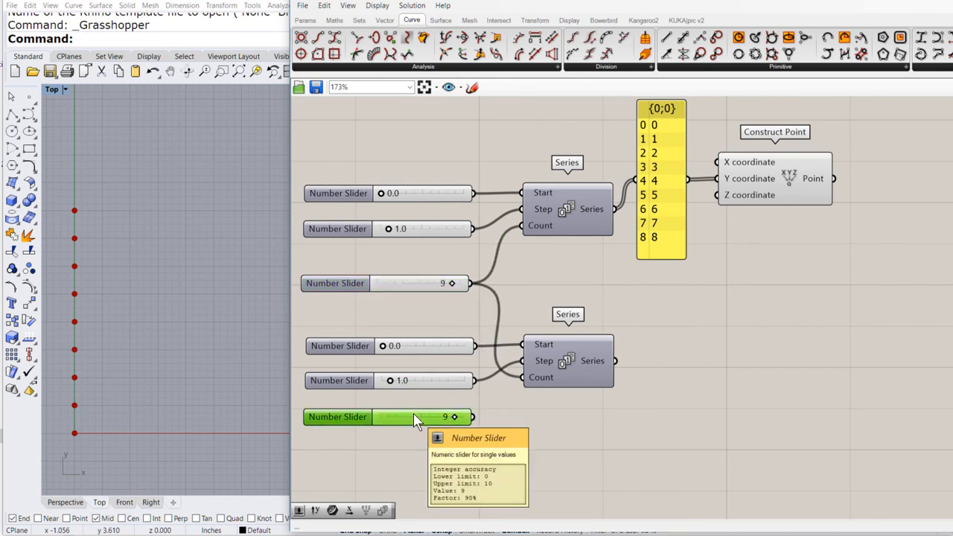
{"action": "key", "text": "Delete"}
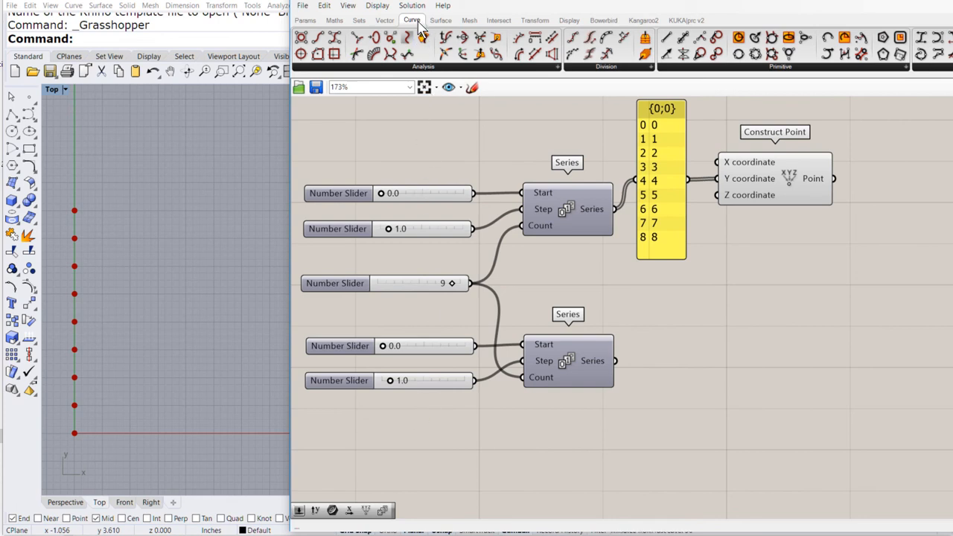
Add a Line SDL component beside the lower Series and wire the constructed points into its Start input
{"action": "left_click", "coordinate": [779, 67]}
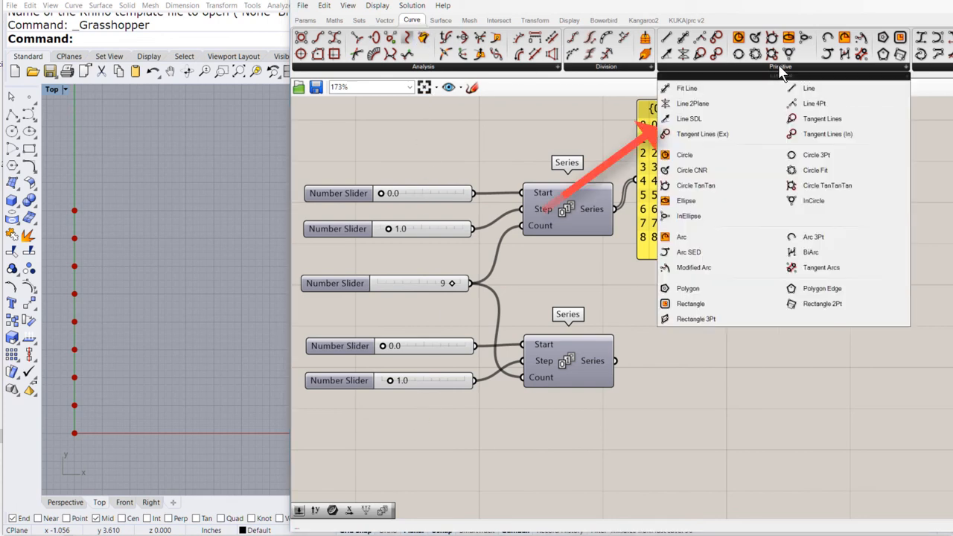
{"action": "left_click", "coordinate": [687, 120]}
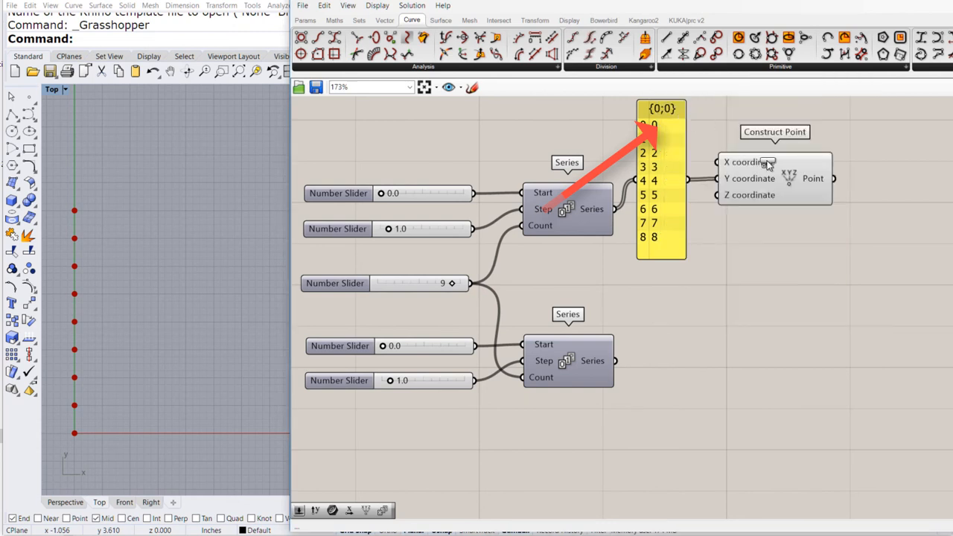
{"action": "left_click", "coordinate": [835, 356]}
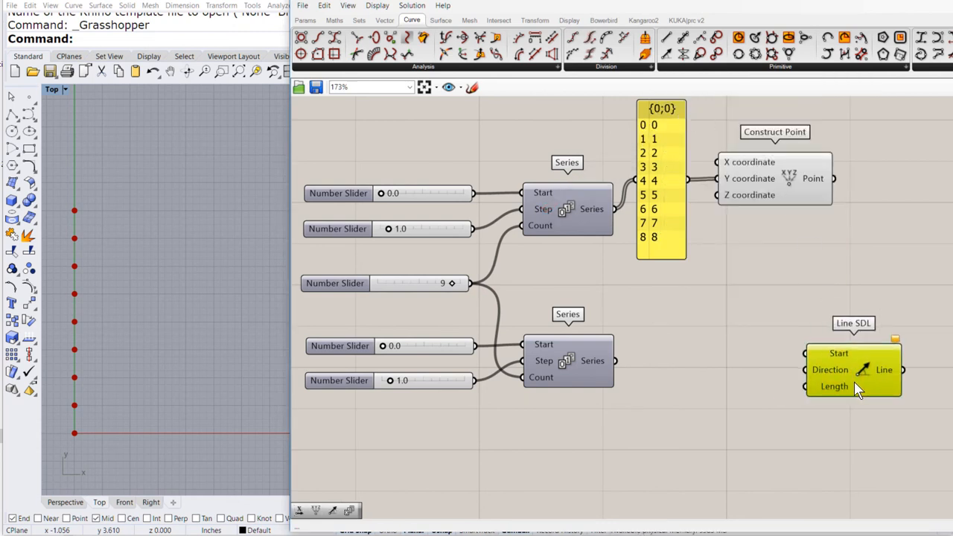
{"action": "left_click", "coordinate": [679, 330]}
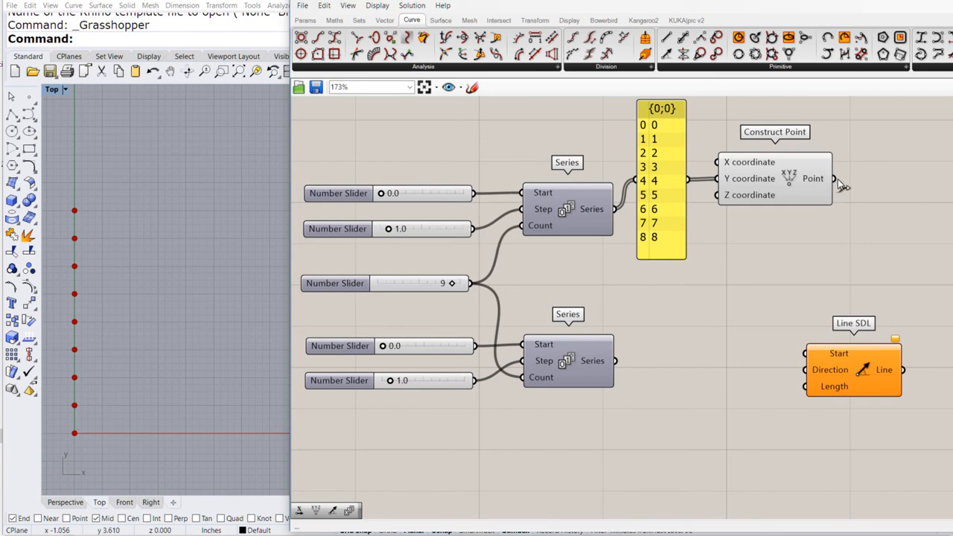
{"action": "left_click_drag", "start_coordinate": [834, 178], "coordinate": [806, 352]}
{"action": "left_click_drag", "start_coordinate": [853, 376], "coordinate": [894, 367]}
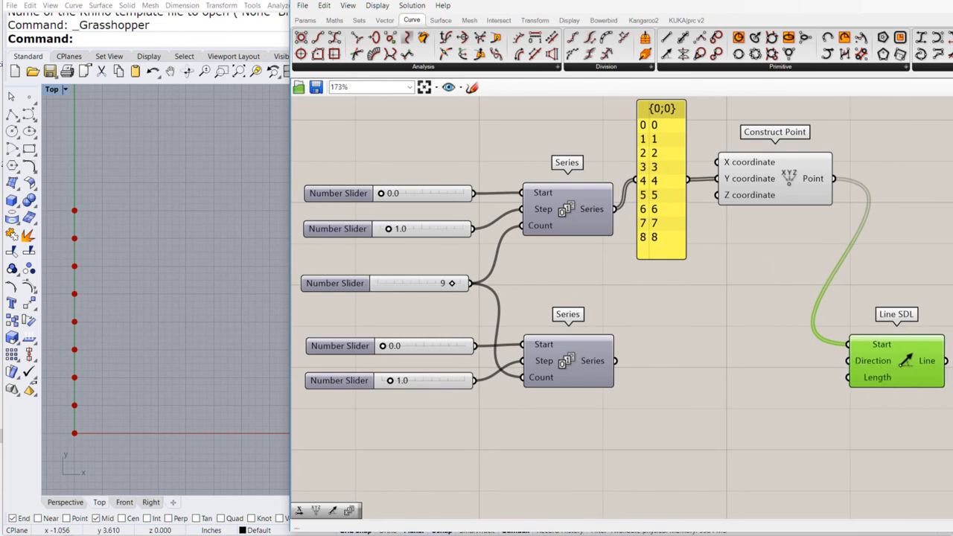
Add a Unit X vector component below the lower Series and wire it into the Line SDL's Direction input
{"action": "left_click", "coordinate": [384, 20]}
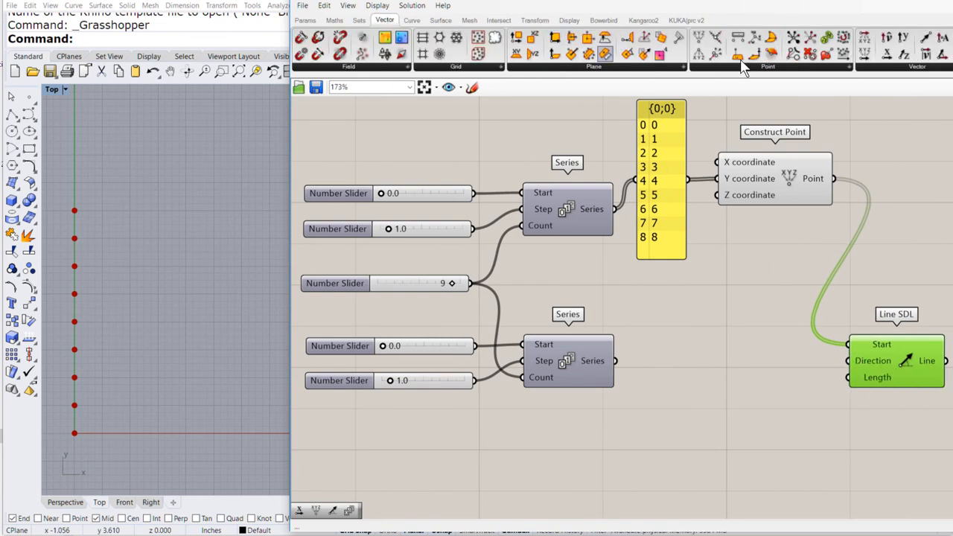
{"action": "left_click", "coordinate": [890, 67]}
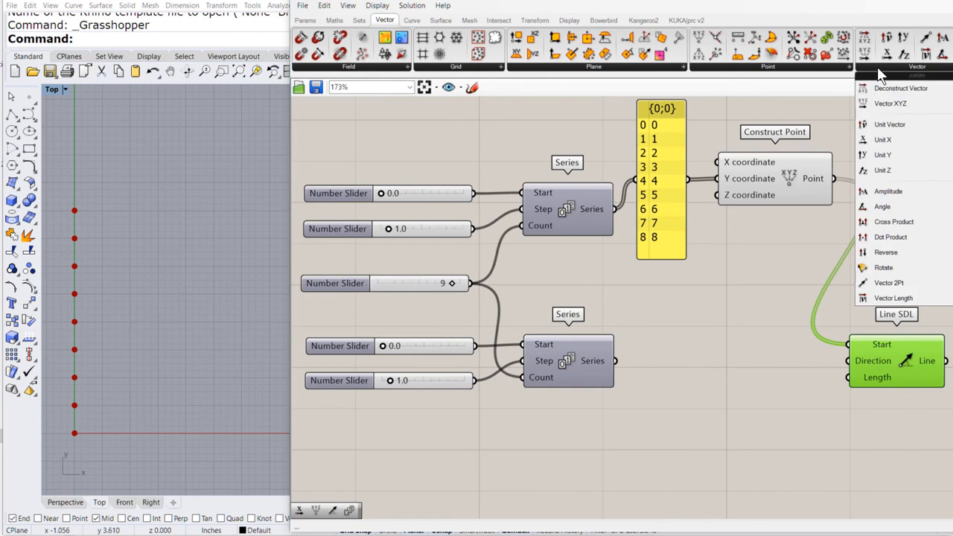
{"action": "left_click", "coordinate": [880, 141]}
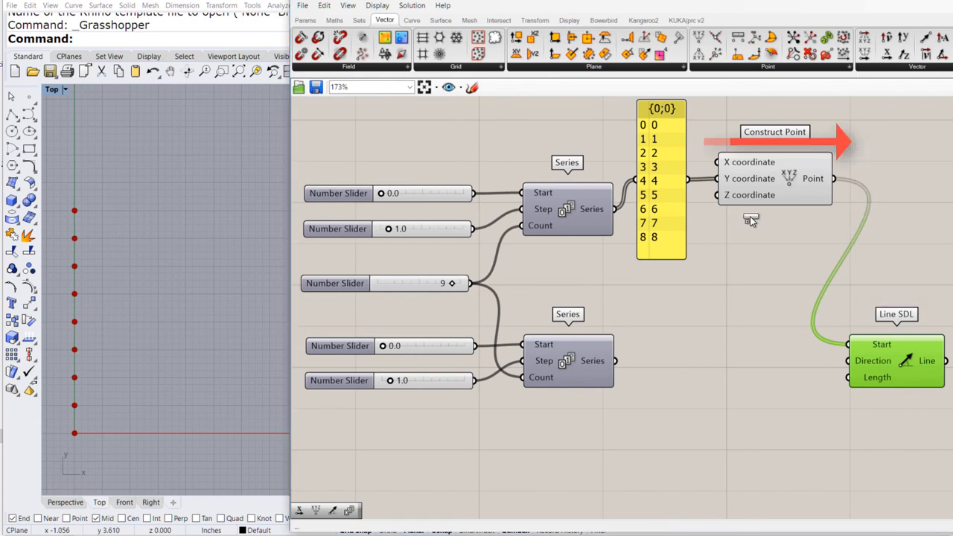
{"action": "left_click", "coordinate": [569, 431]}
{"action": "left_click_drag", "start_coordinate": [627, 432], "coordinate": [838, 362]}
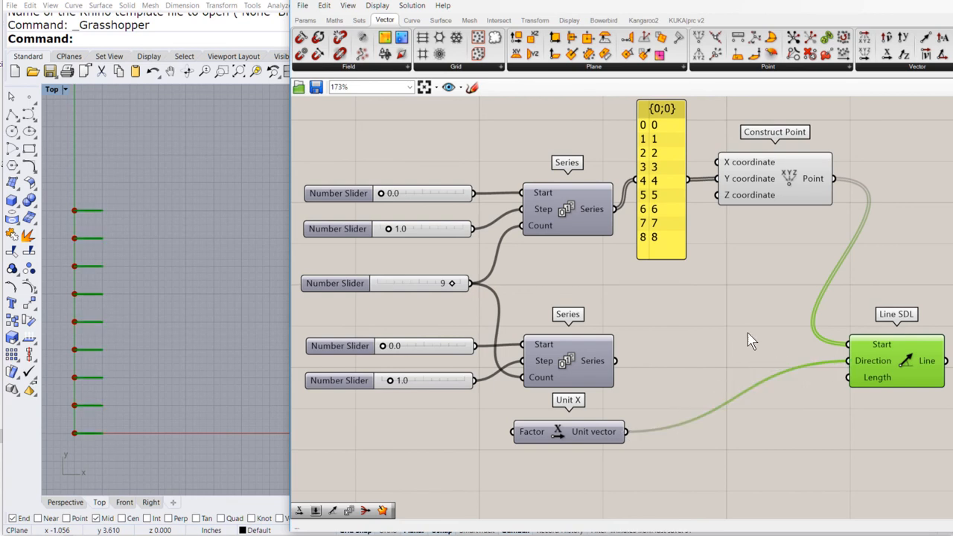
Wire the lower Series output into the Line SDL's Length input and set that Series' Start to 2.8 and Step to 0.3
{"action": "mouse_move", "coordinate": [882, 391]}
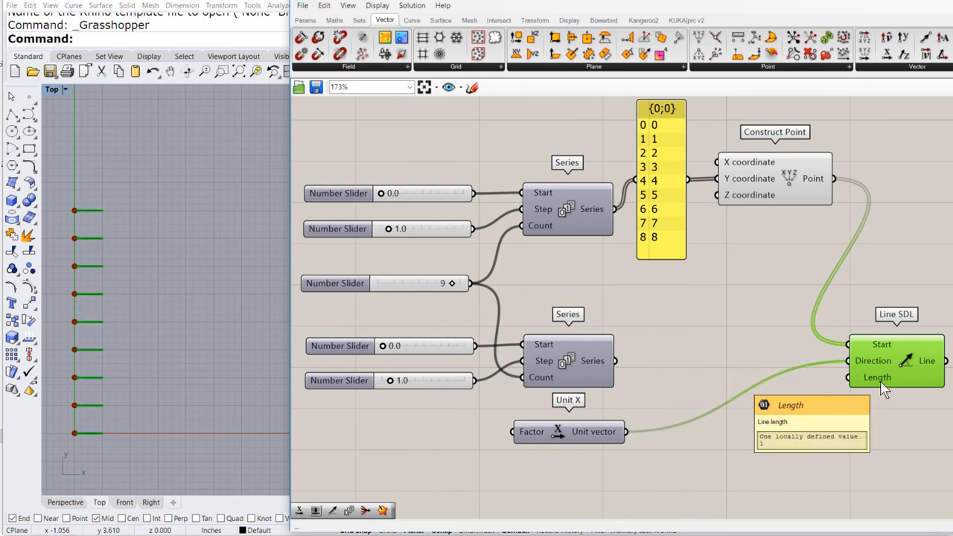
{"action": "left_click_drag", "start_coordinate": [688, 365], "coordinate": [847, 378]}
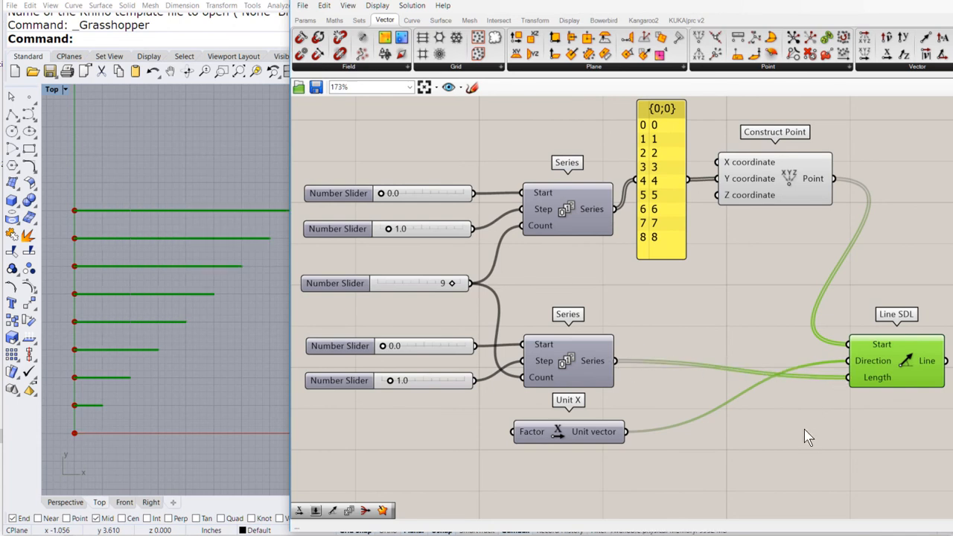
{"action": "mouse_move", "coordinate": [389, 382]}
{"action": "left_mouse_down"}
{"action": "mouse_move", "coordinate": [411, 382]}
{"action": "mouse_move", "coordinate": [396, 382]}
{"action": "left_mouse_up"}
{"action": "left_click_drag", "start_coordinate": [383, 346], "coordinate": [406, 347]}
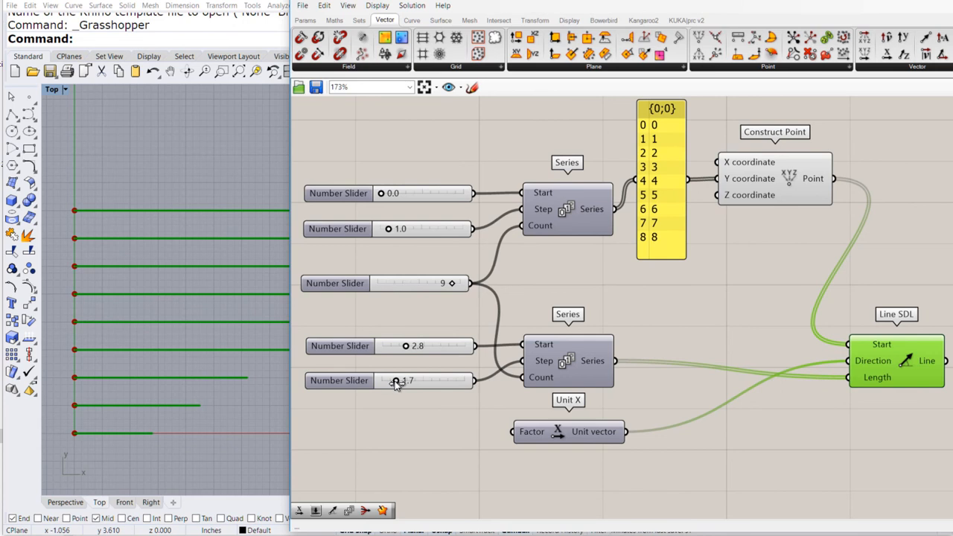
{"action": "left_click_drag", "start_coordinate": [393, 383], "coordinate": [383, 382]}
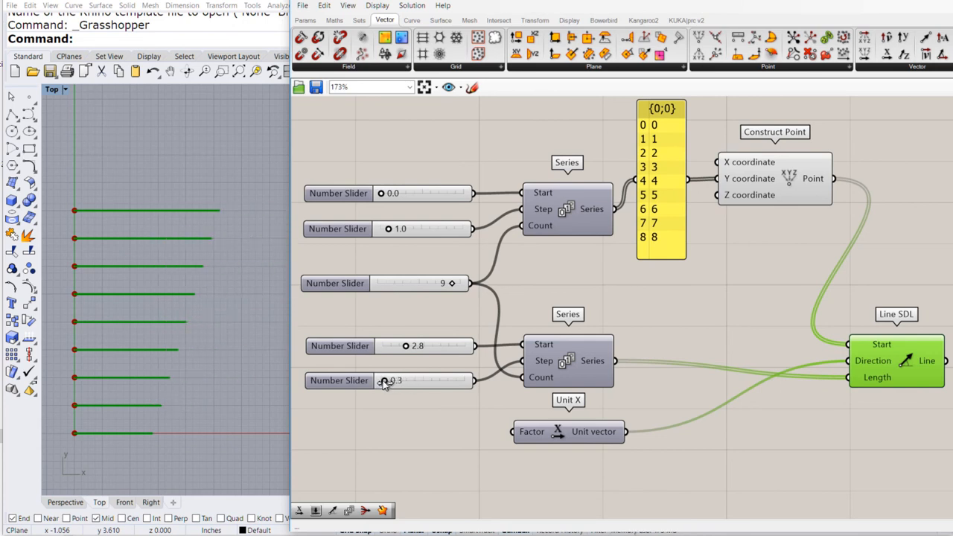
{"action": "left_click", "coordinate": [786, 421]}
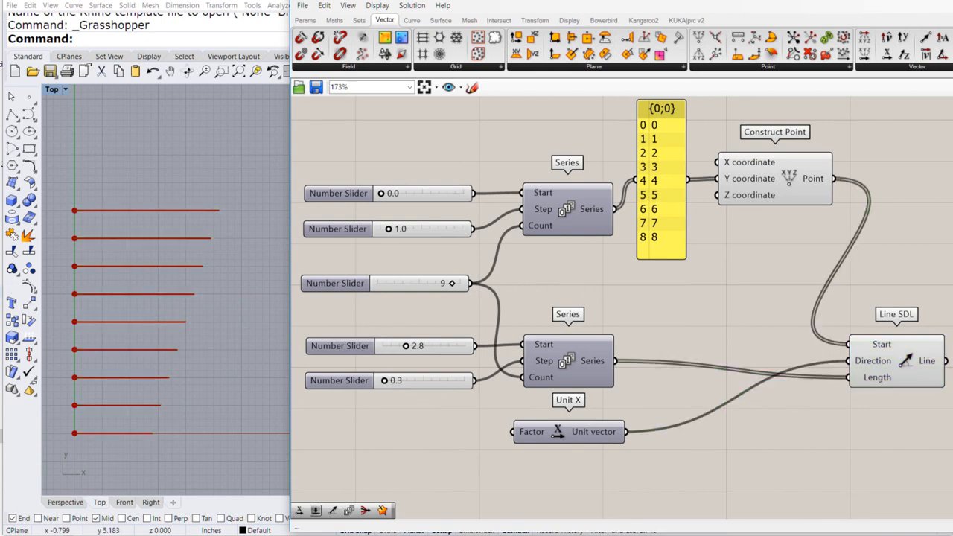